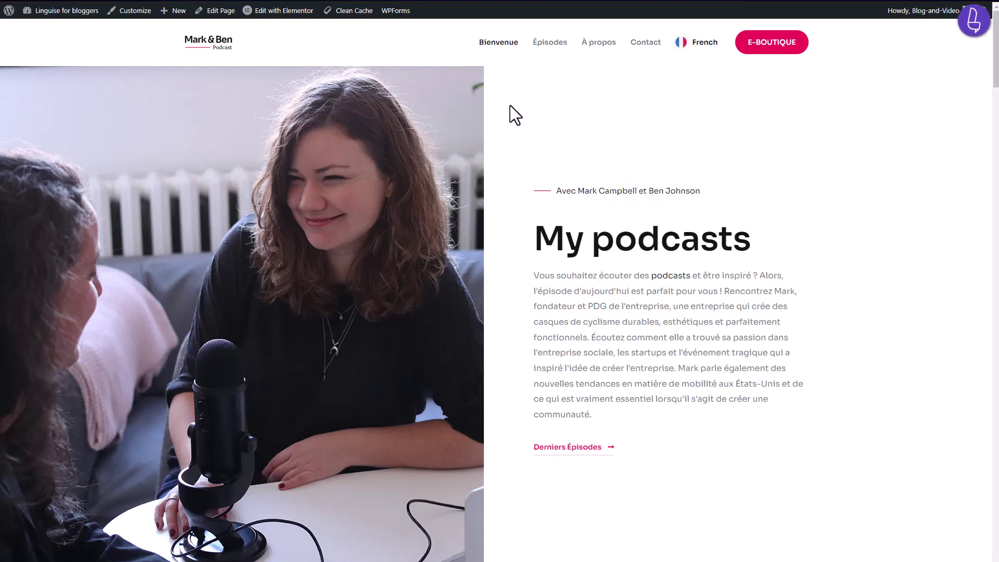
pyautogui.click(643, 327)
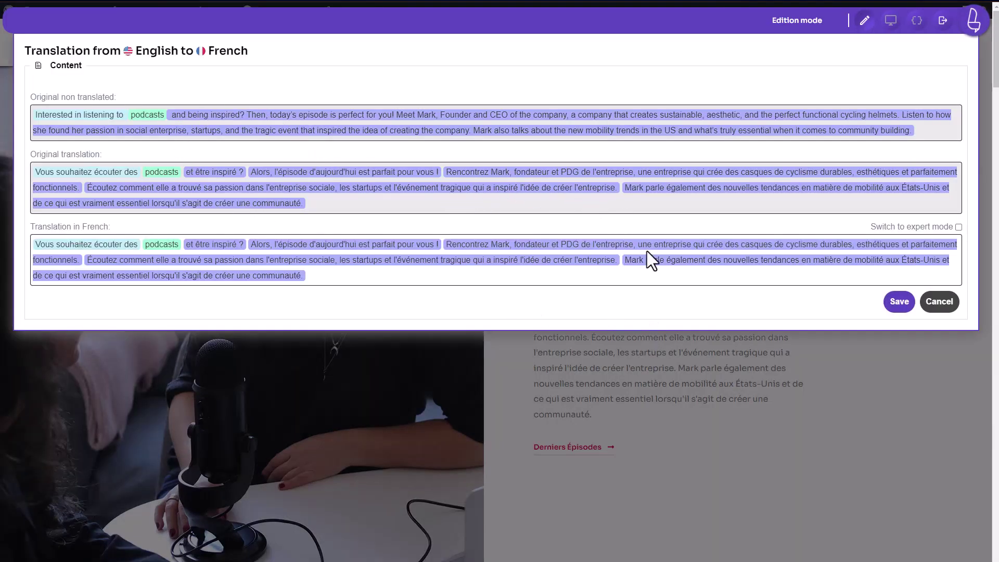
pyautogui.click(940, 304)
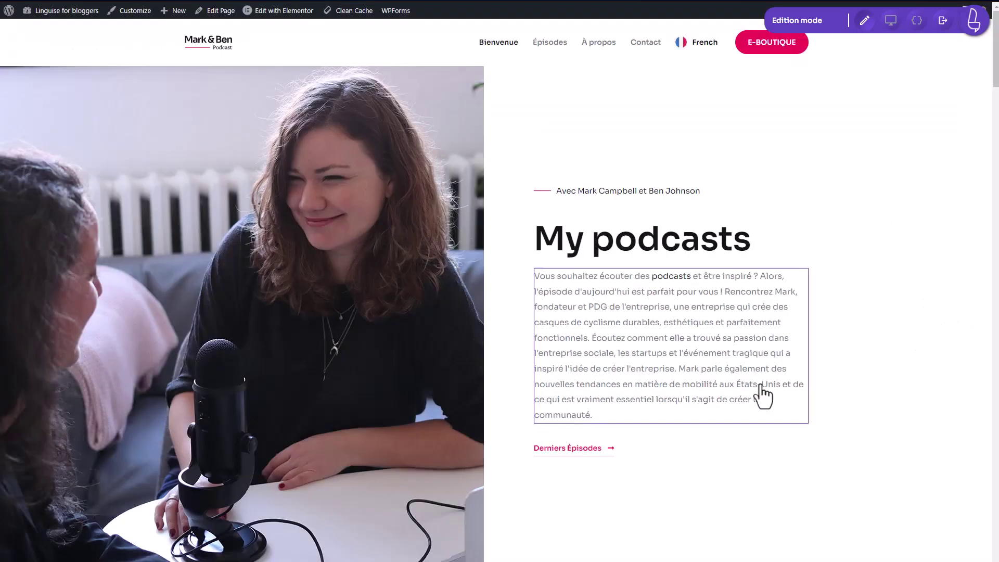
pyautogui.scroll(-9, 900, 336)
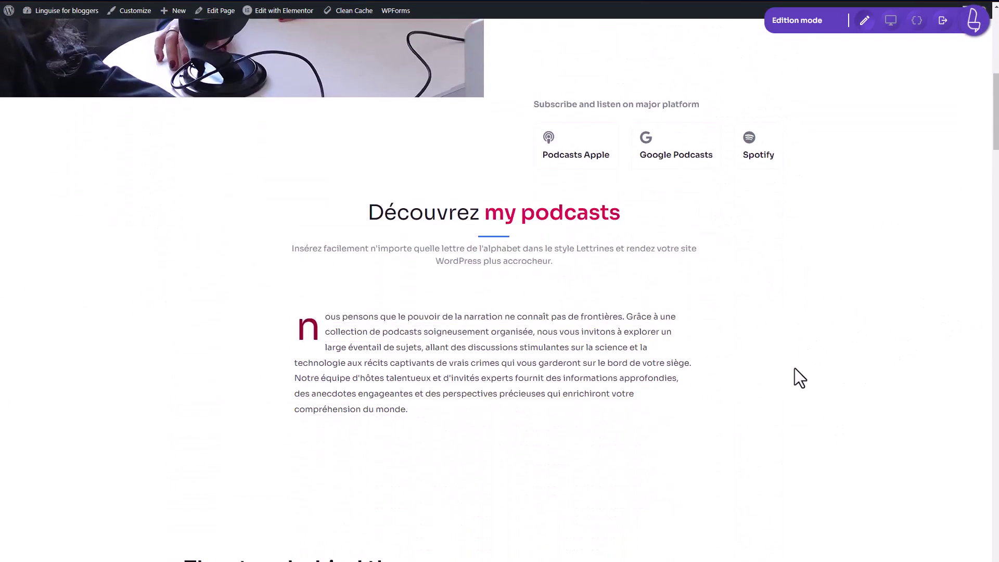
pyautogui.scroll(2, 695, 352)
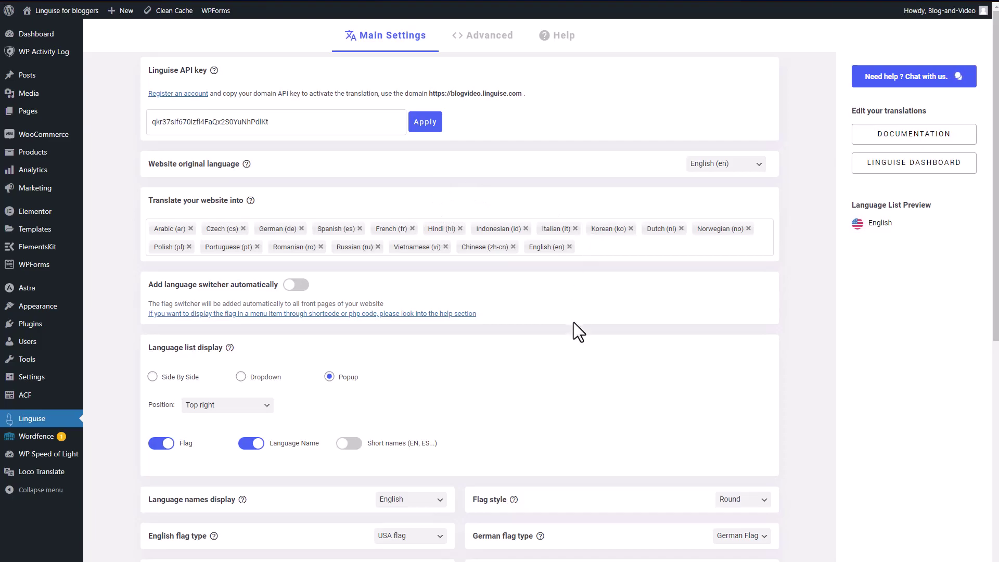
pyautogui.scroll(-7, 558, 317)
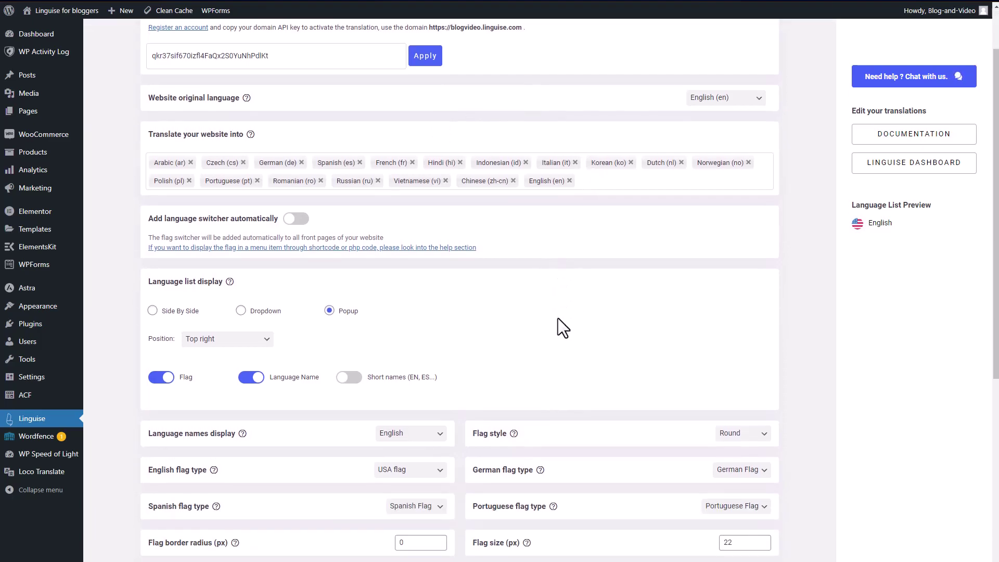
pyautogui.scroll(7, 594, 316)
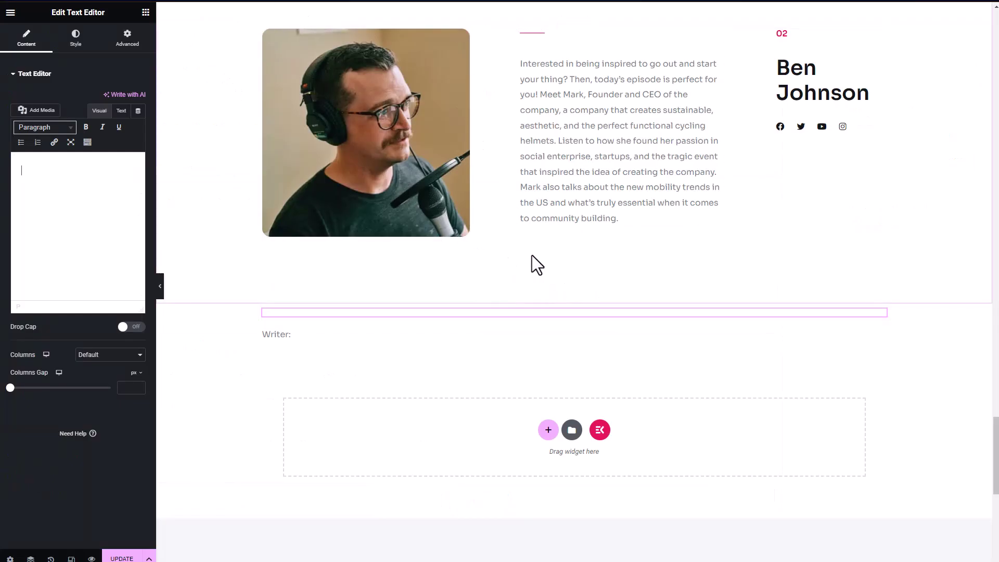
# - Enter 'new content for translation' in the Text Editor widget and update the page
pyautogui.write('n')
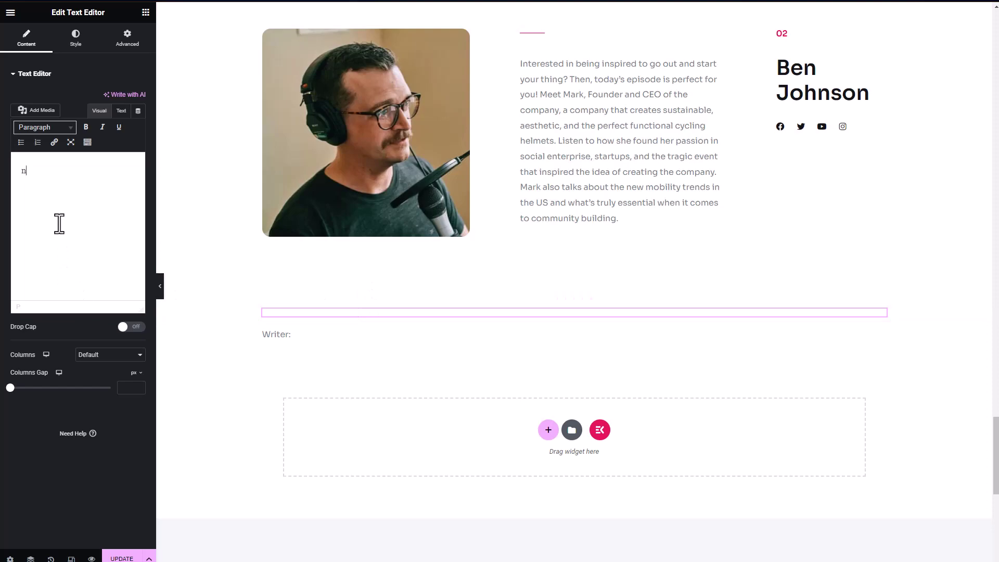
pyautogui.write('ew content for translation')
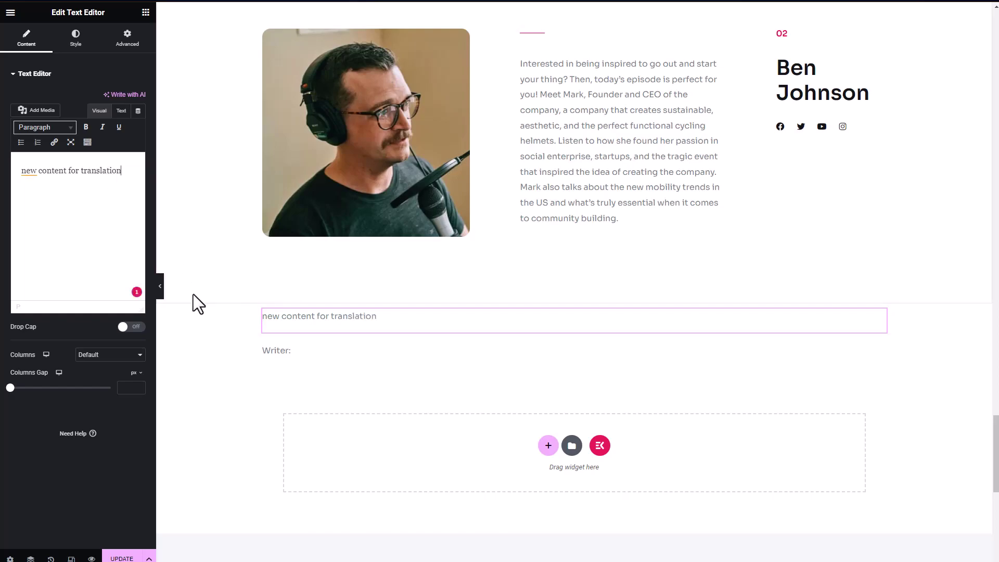
pyautogui.click(122, 555)
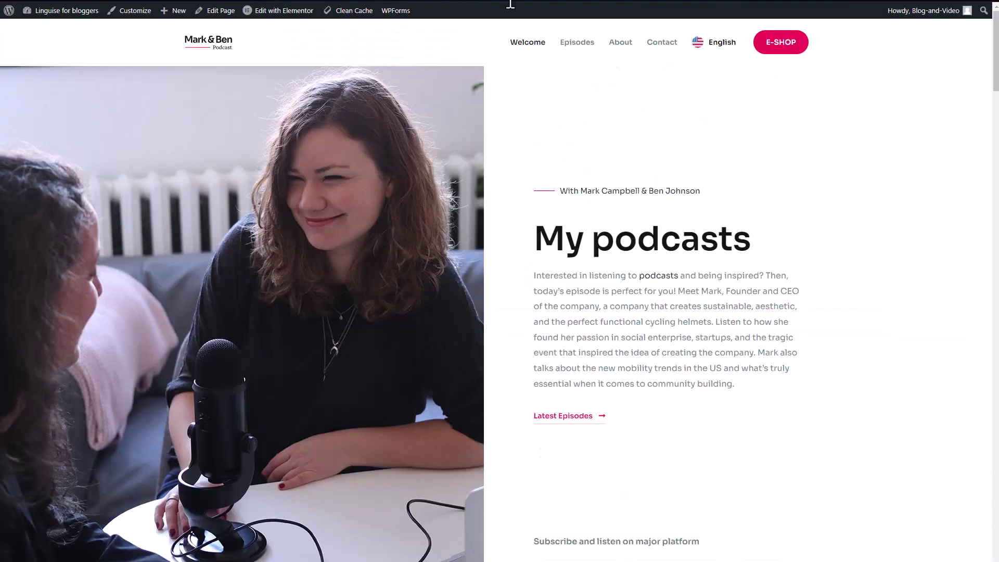
pyautogui.click(710, 46)
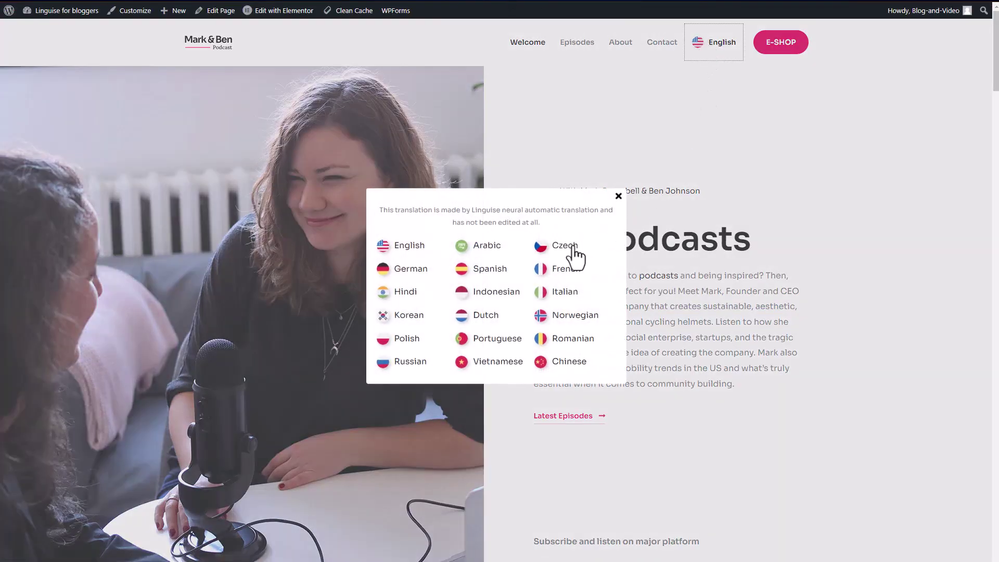
# - Show the site in Czech and view the new paragraph's translation, 'nový obsah pro překlad', without changes
pyautogui.click(572, 245)
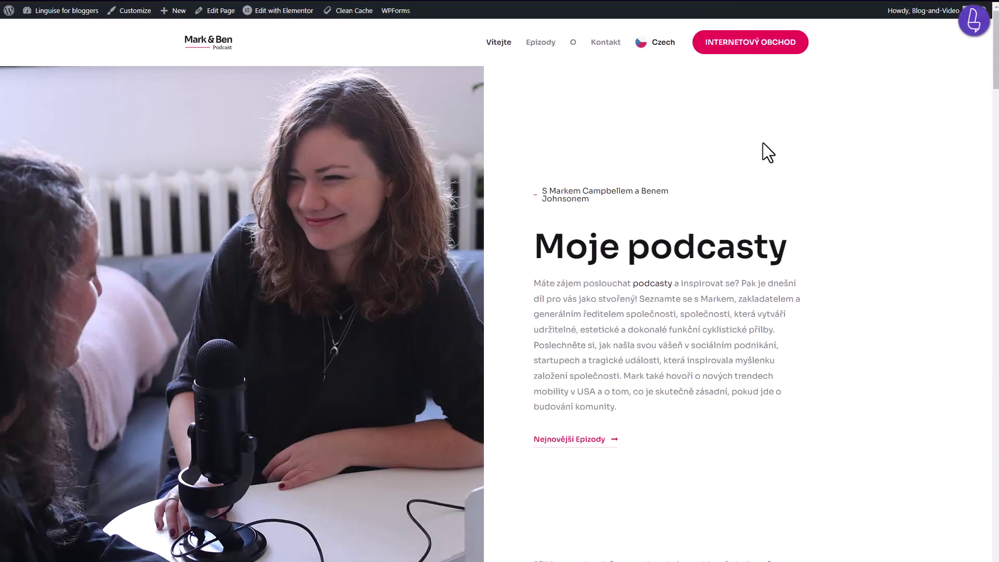
pyautogui.middleClick(763, 143)
pyautogui.scroll(10, 763, 369)
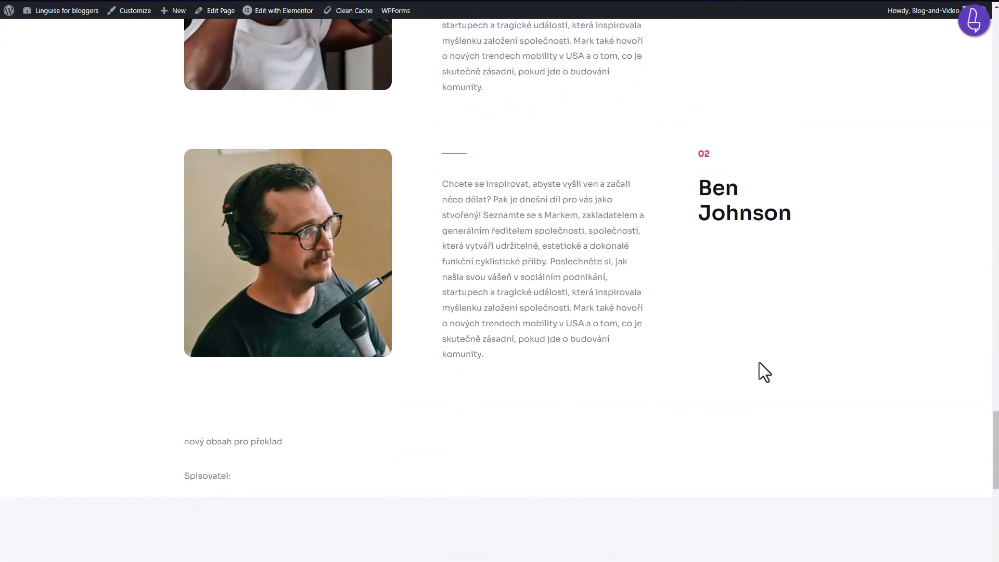
pyautogui.click(256, 446)
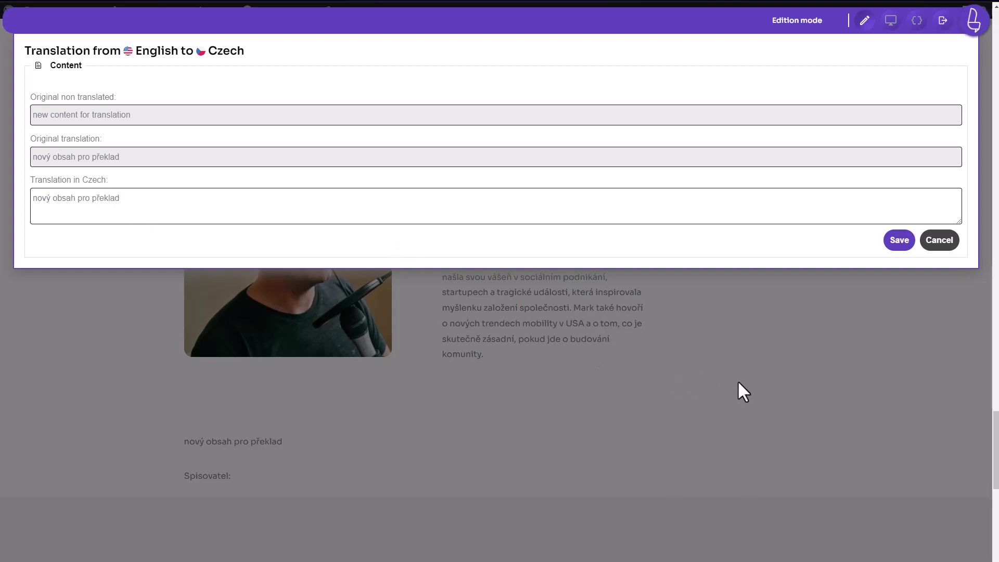
pyautogui.click(952, 252)
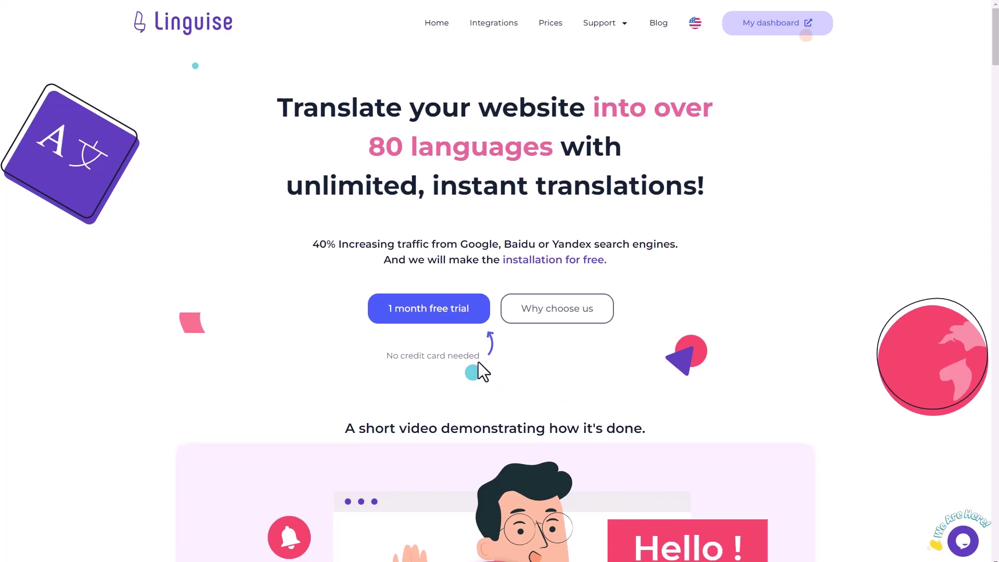
# - Choose the one-month free trial and go on to account registration
pyautogui.click(441, 314)
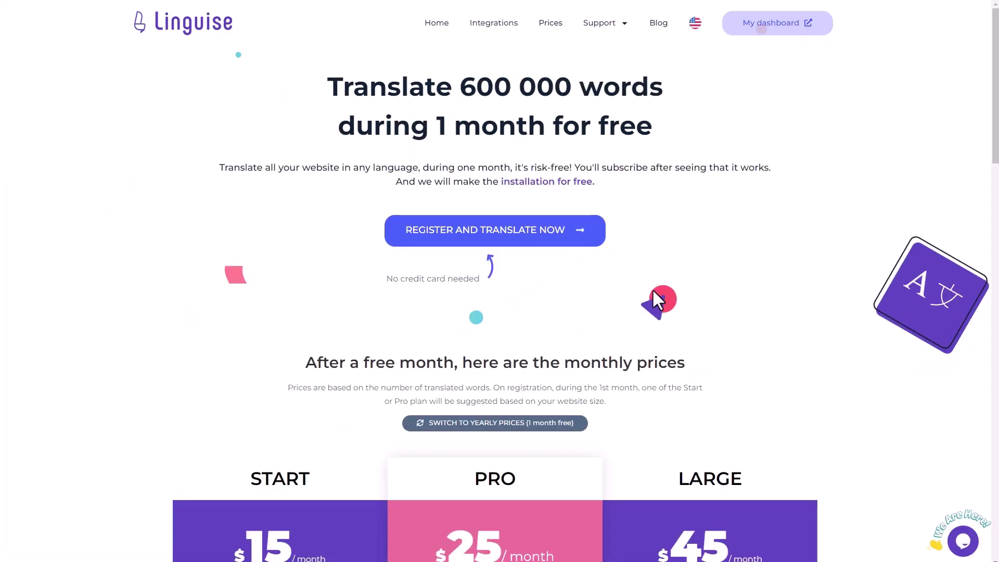
pyautogui.click(543, 243)
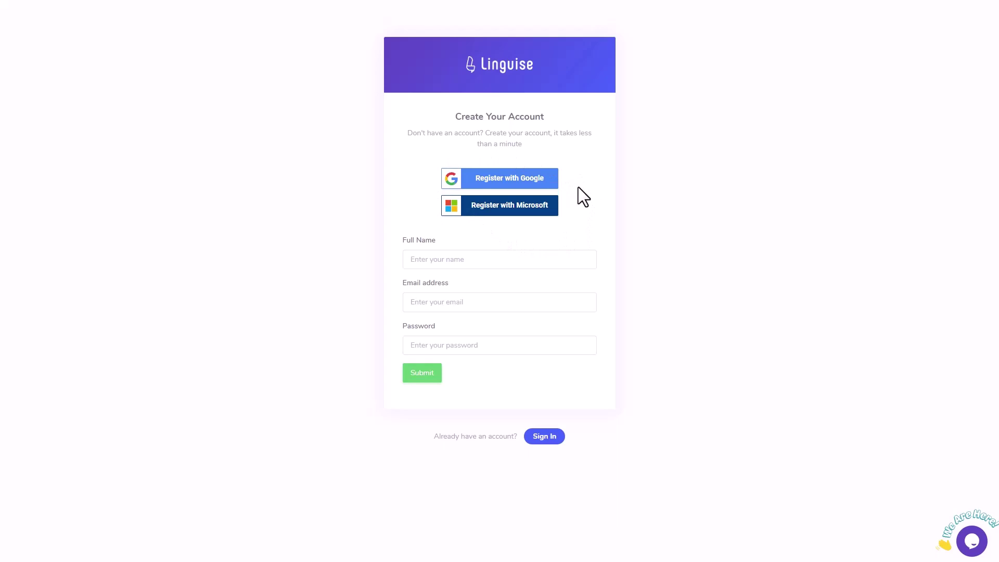
# - Register the Linguise account through Google sign-in
pyautogui.click(528, 184)
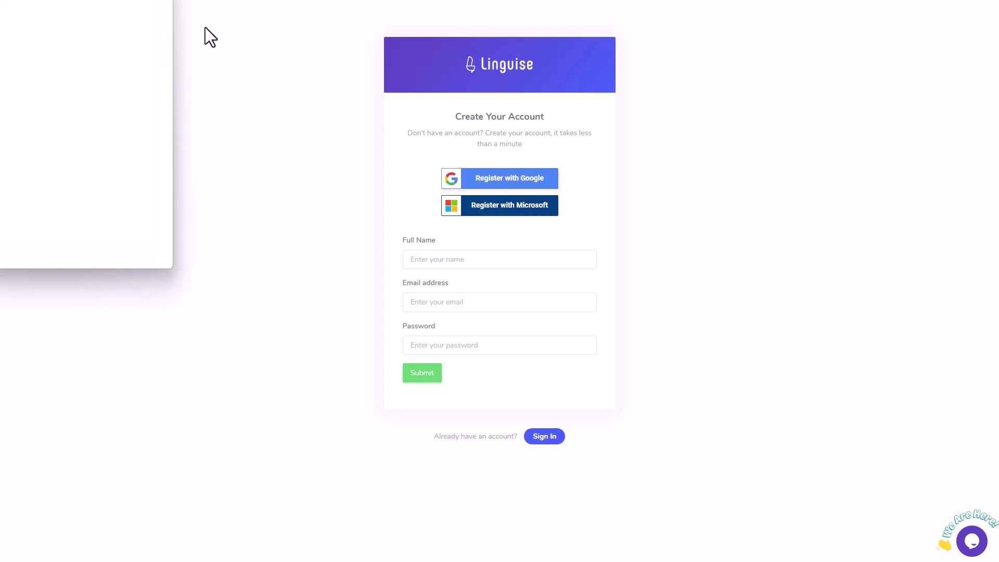
pyautogui.moveTo(460, 95); pyautogui.dragTo(554, 106)
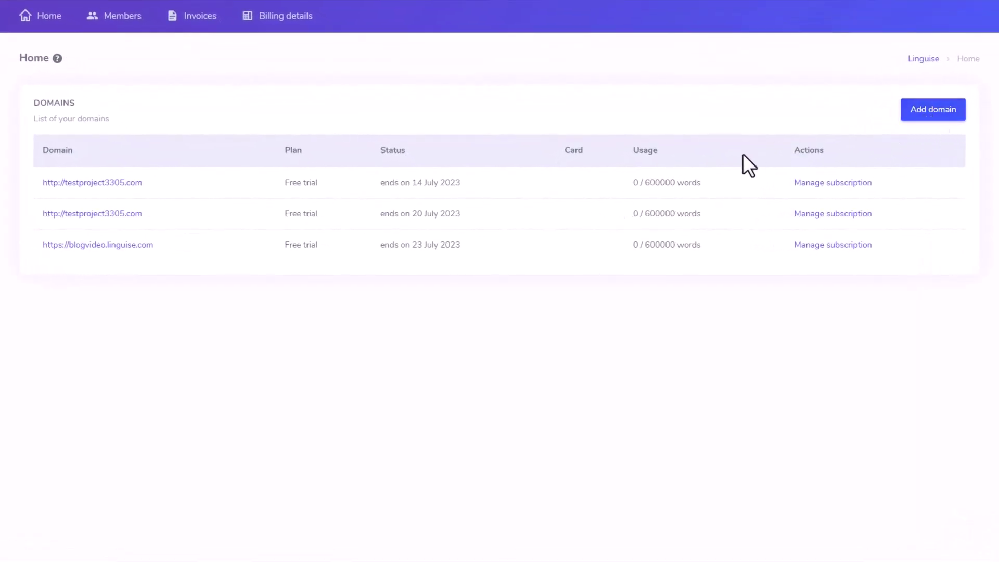
pyautogui.click(931, 112)
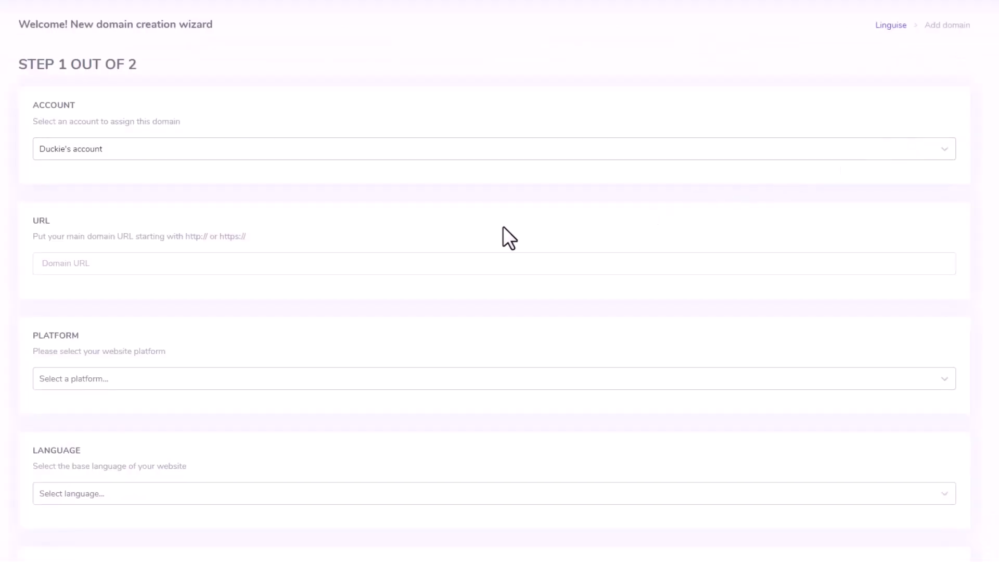
pyautogui.scroll(-2, 420, 223)
pyautogui.click(101, 257)
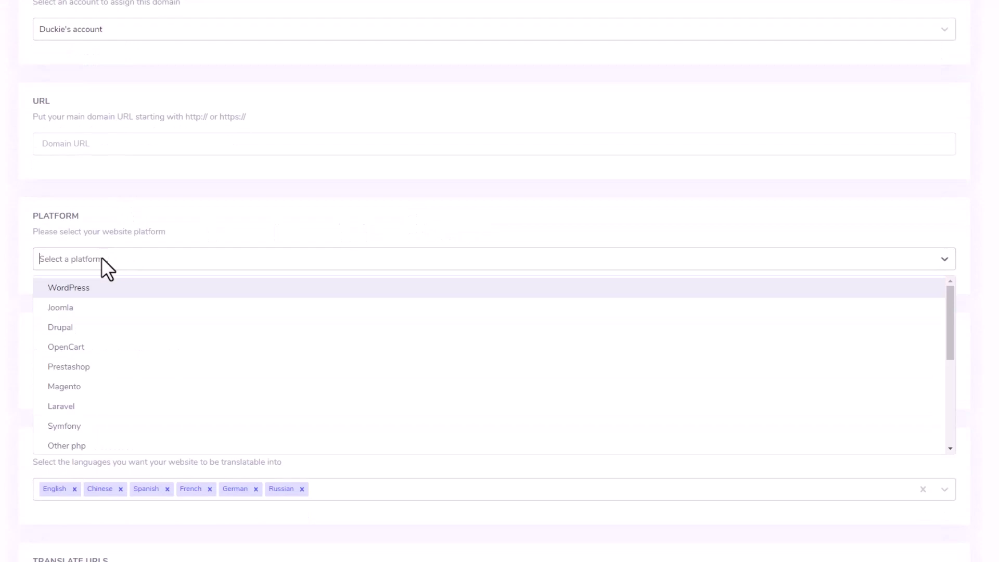
pyautogui.click(110, 292)
pyautogui.click(192, 146)
pyautogui.write('https://blogvideo.linguise.com')
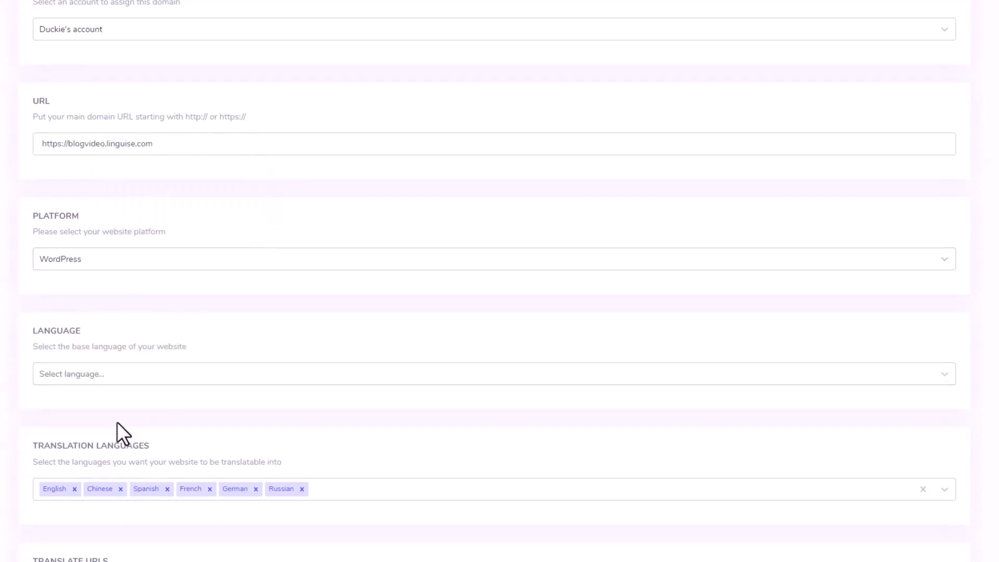
# - Set English as the base language, save the domain and copy its new API key
pyautogui.click(118, 377)
pyautogui.scroll(-5, 103, 484)
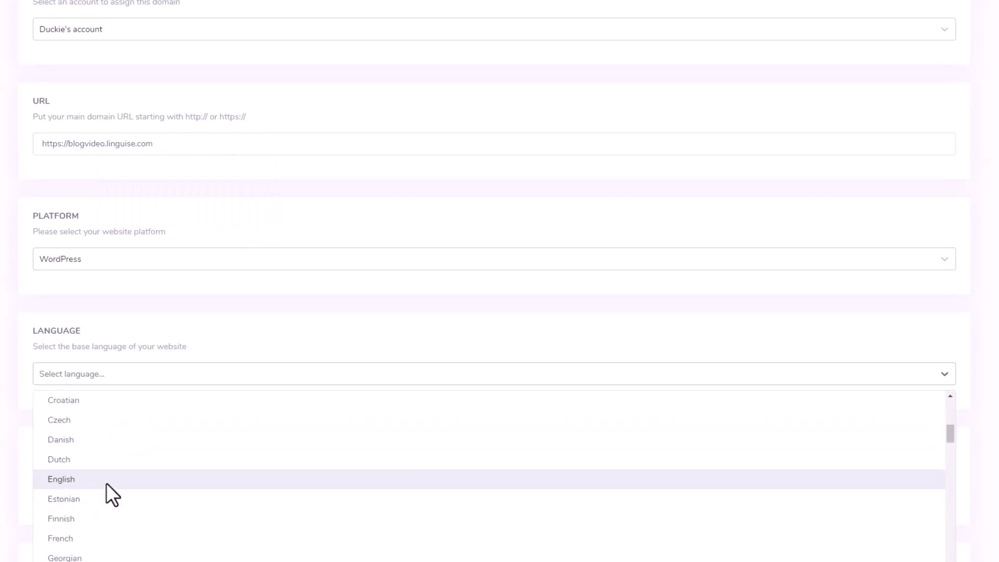
pyautogui.scroll(-1, 119, 486)
pyautogui.scroll(-1, 125, 489)
pyautogui.scroll(1, 114, 458)
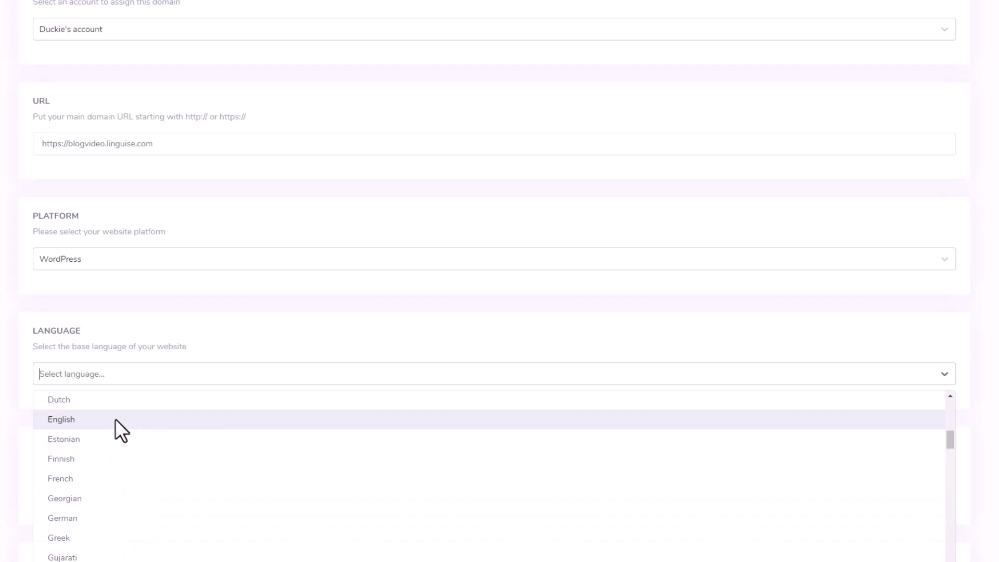
pyautogui.click(116, 419)
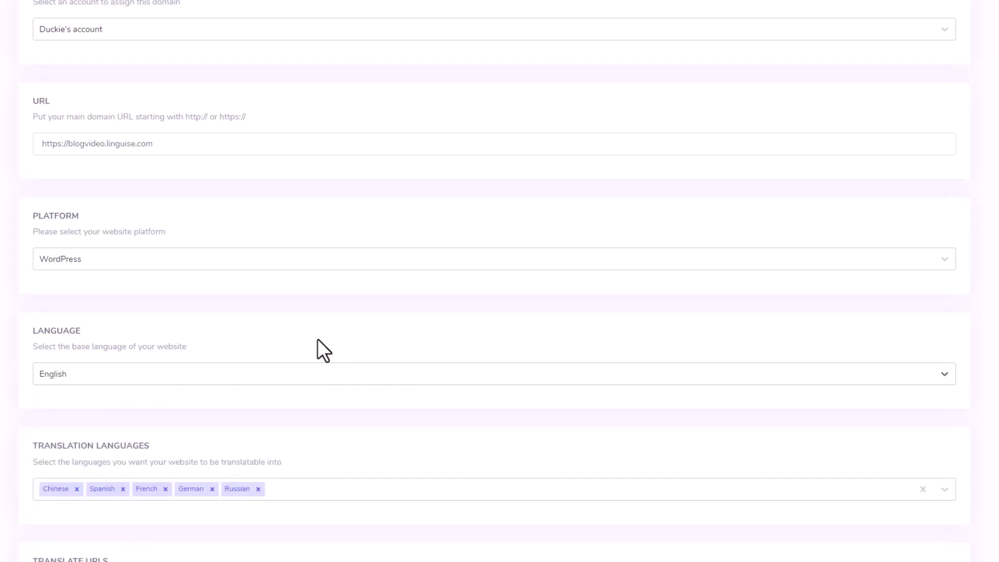
pyautogui.scroll(-3, 374, 380)
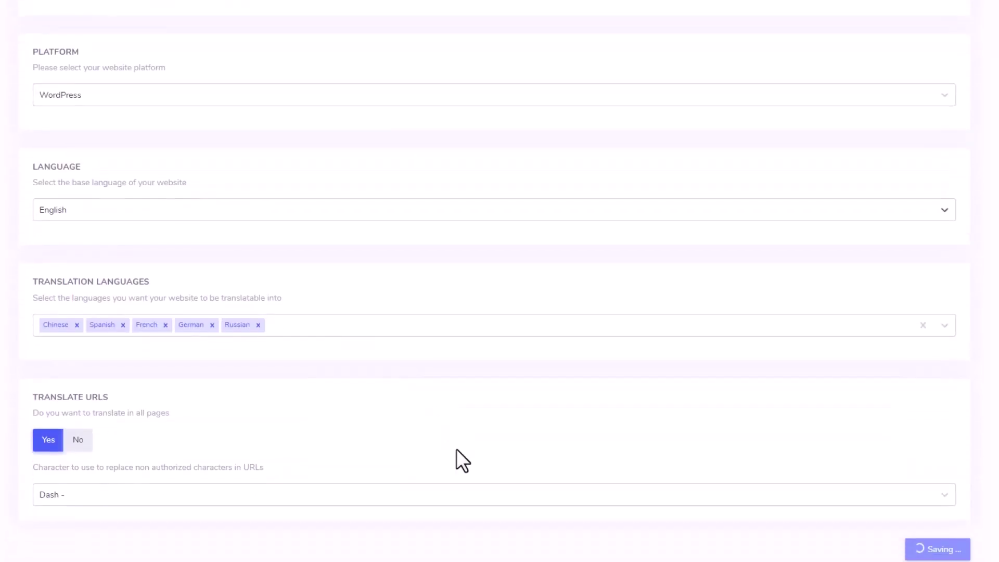
pyautogui.click(941, 547)
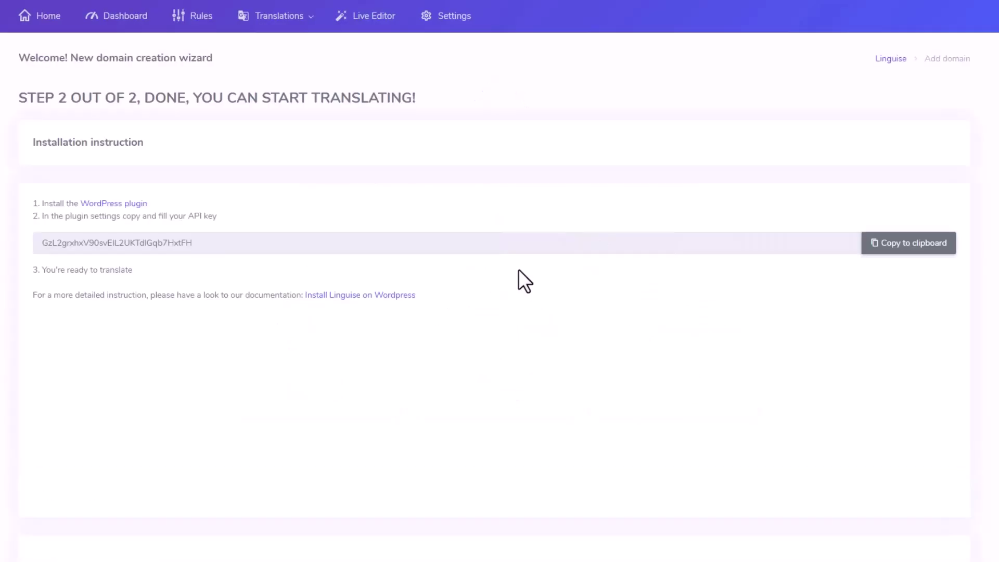
pyautogui.click(914, 245)
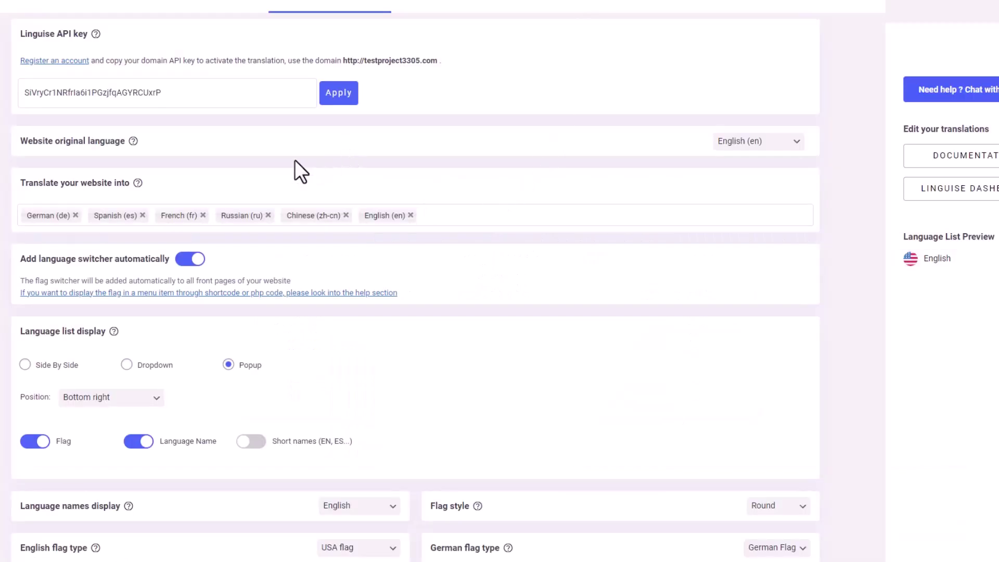
# - Replace the old key in the Linguise API key field with the new one
pyautogui.moveTo(162, 93); pyautogui.dragTo(21, 94)
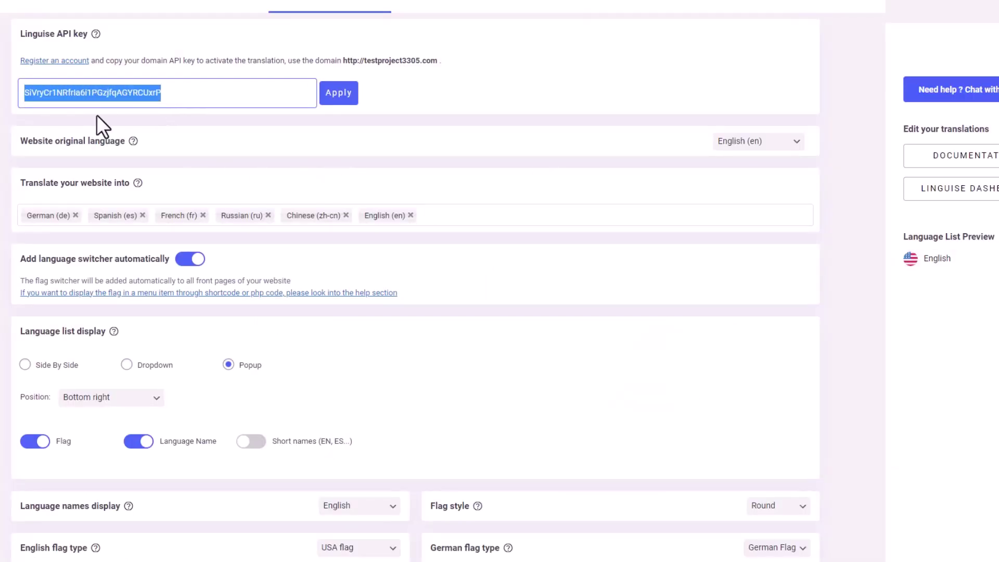
pyautogui.hotkey('ctrl', 'v')
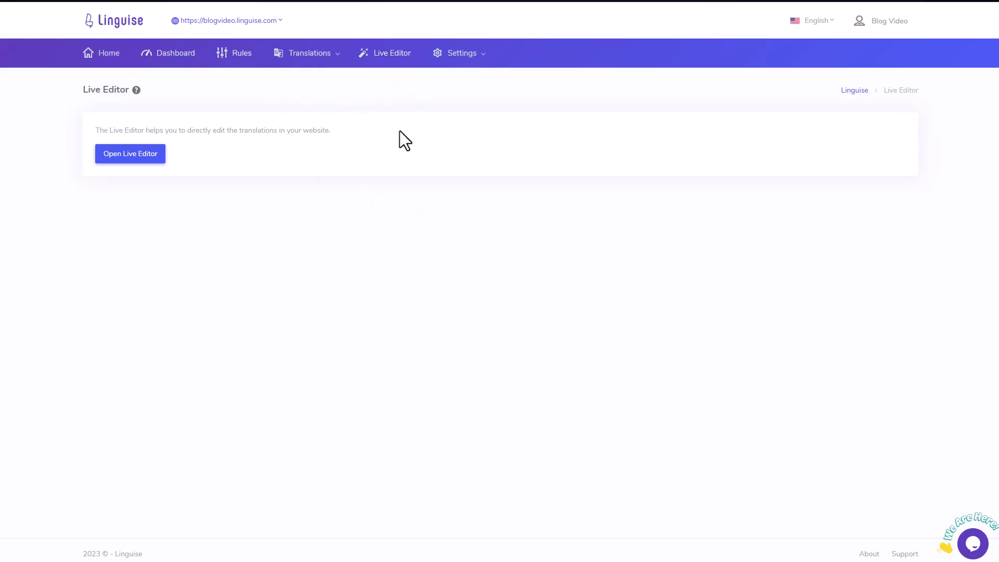
# - Launch the frontend live editor with French as the translation language
pyautogui.click(142, 157)
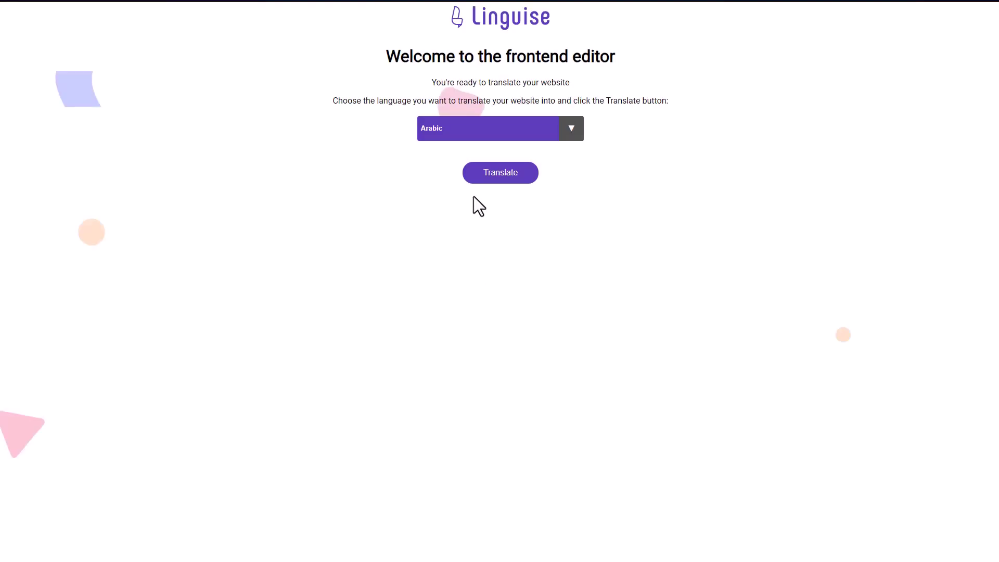
pyautogui.click(493, 137)
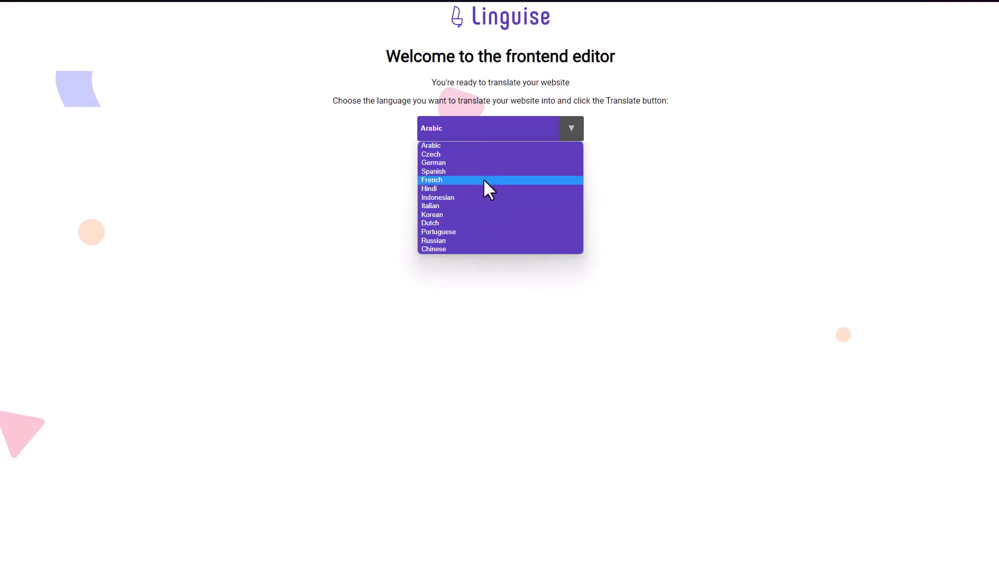
pyautogui.click(484, 180)
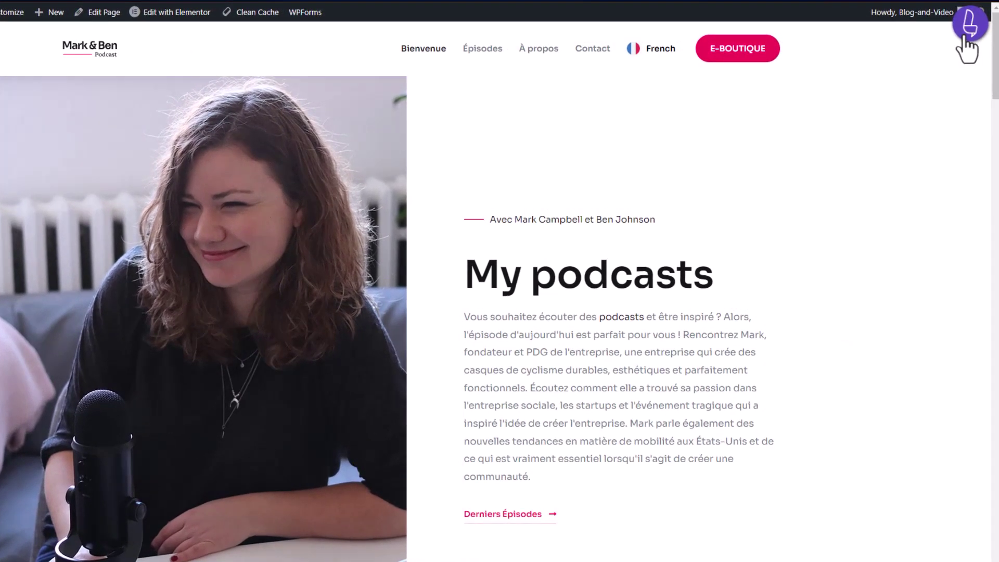
# - In Edition mode, view the intro paragraph's translation twice without saving, then return to Navigation mode
pyautogui.click(965, 36)
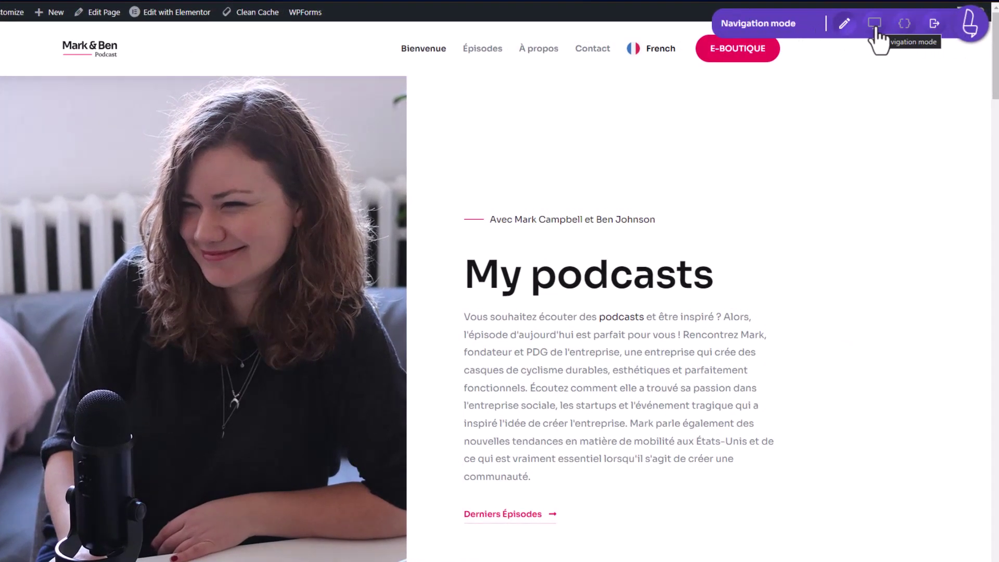
pyautogui.click(844, 23)
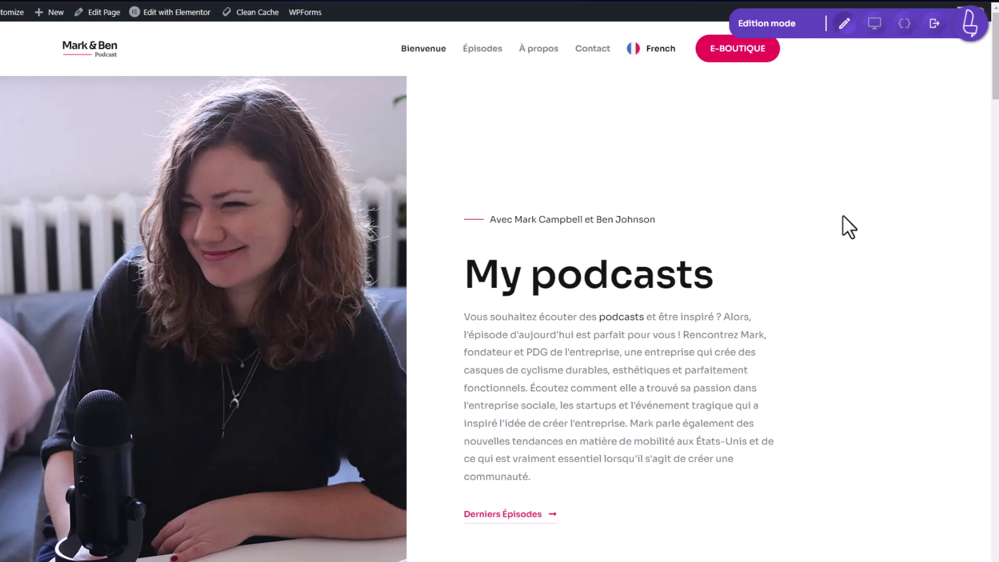
pyautogui.click(645, 354)
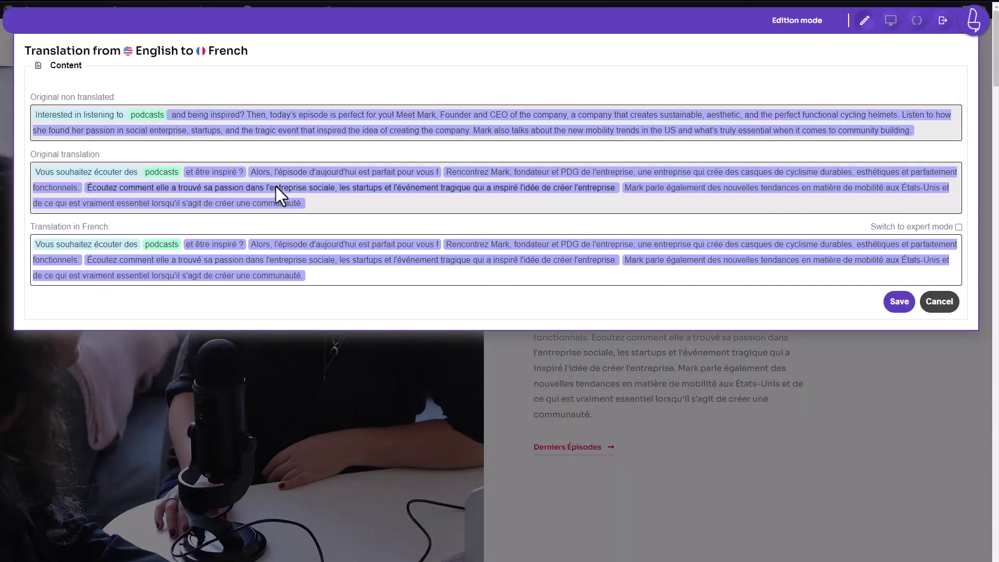
pyautogui.click(940, 302)
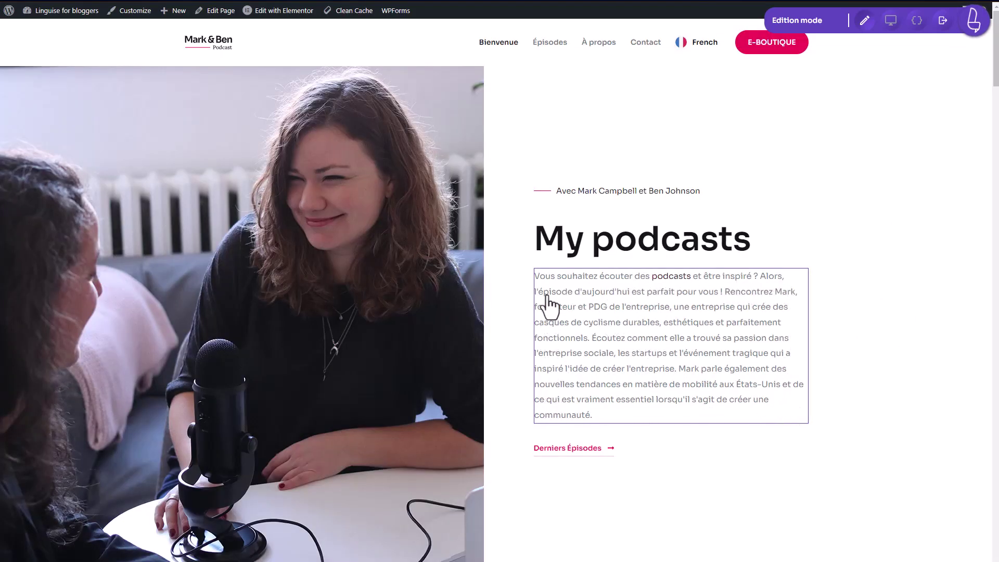
pyautogui.click(637, 337)
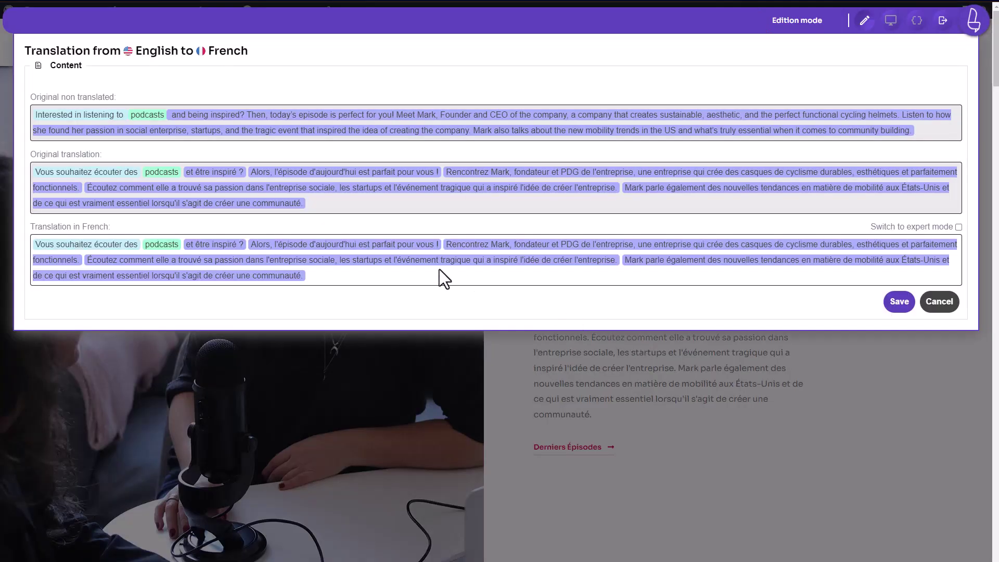
pyautogui.click(939, 302)
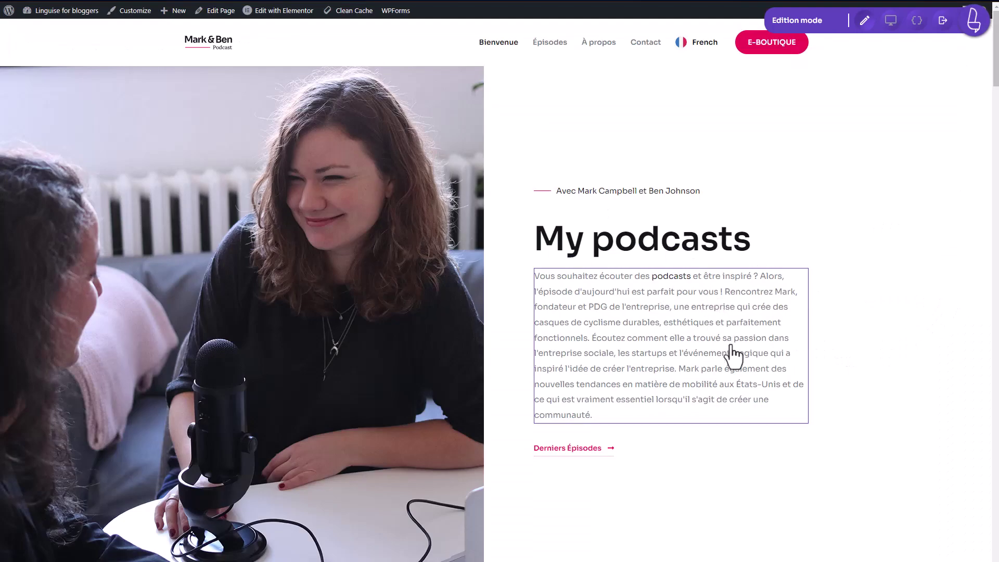
pyautogui.click(891, 21)
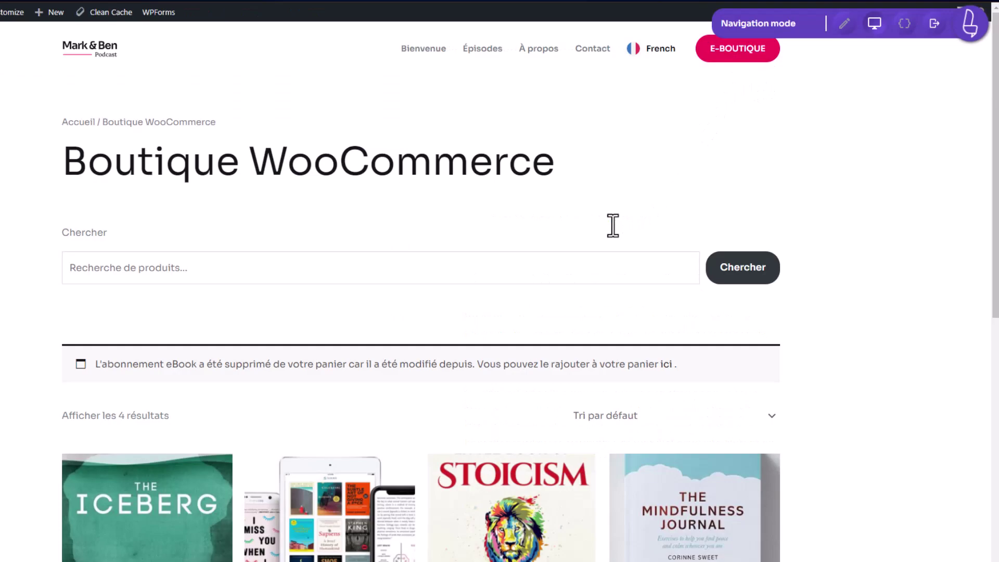
# - Scroll down to the products and open the Stoicism product page
pyautogui.scroll(-5, 554, 446)
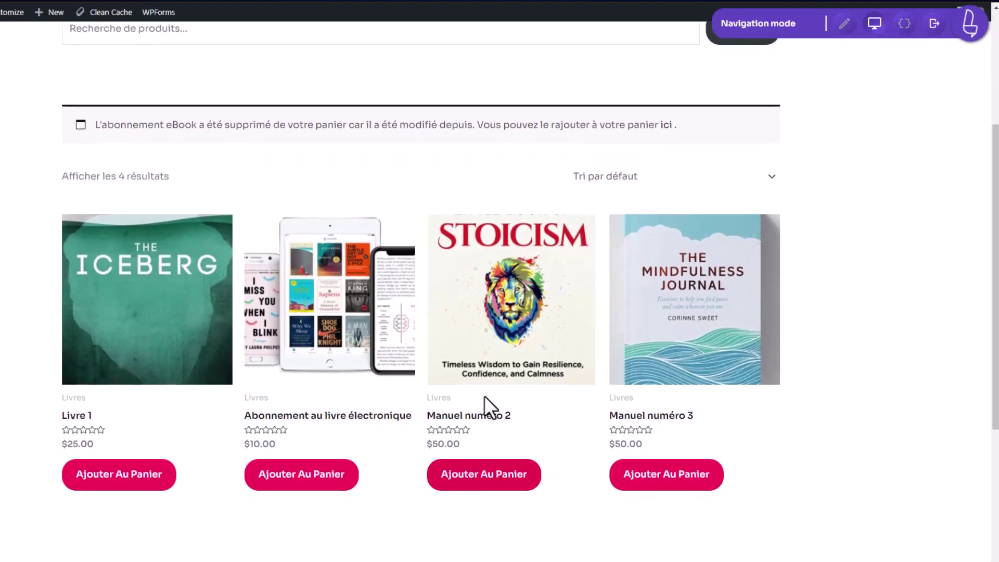
pyautogui.click(512, 342)
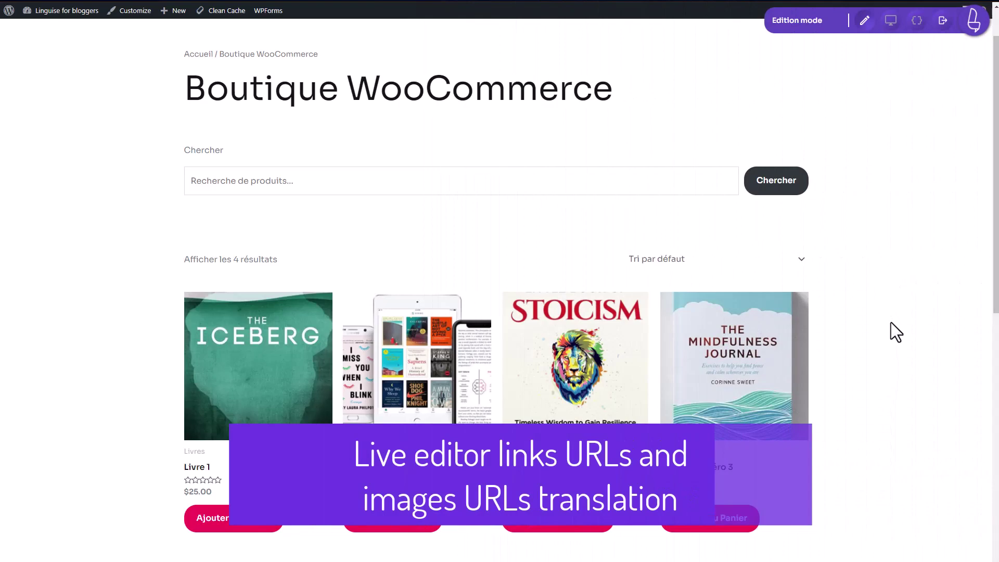
pyautogui.scroll(-2, 890, 322)
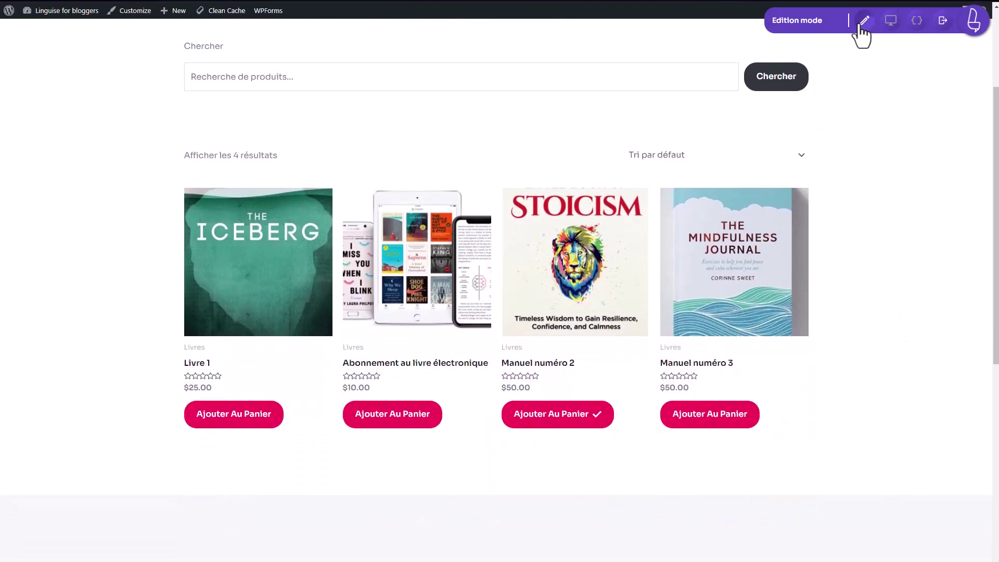
pyautogui.click(555, 418)
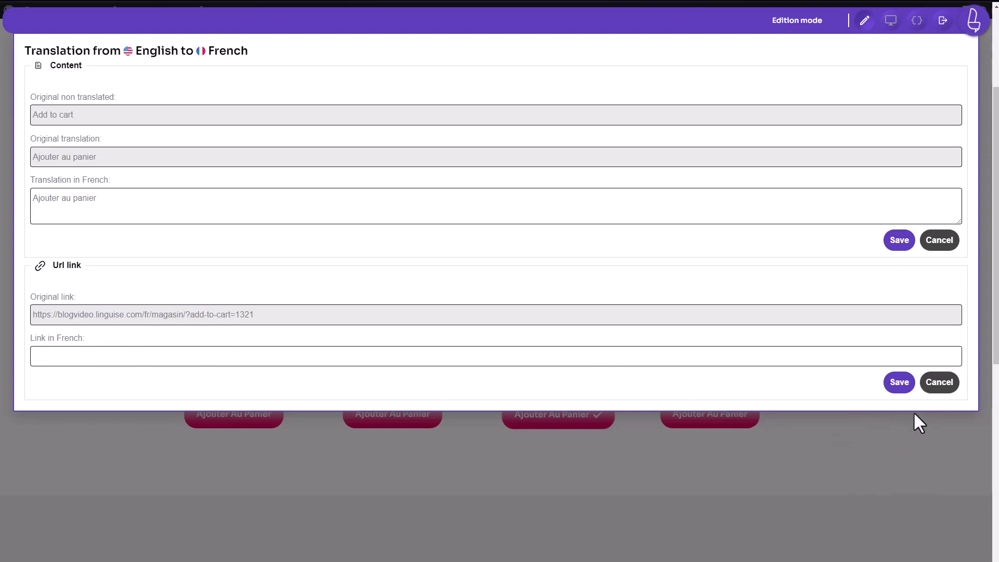
pyautogui.click(931, 387)
pyautogui.scroll(3, 791, 401)
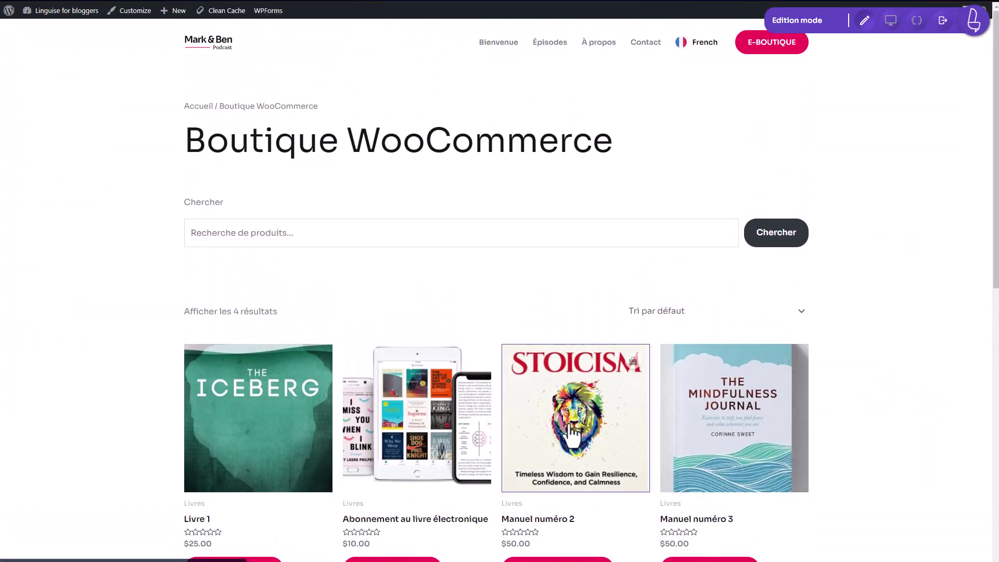
pyautogui.click(597, 458)
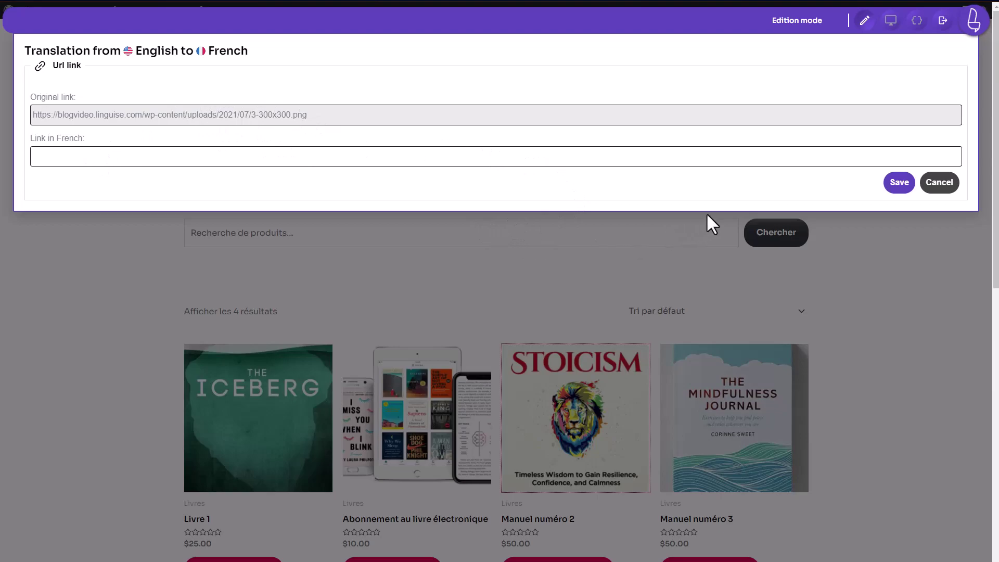
pyautogui.click(936, 187)
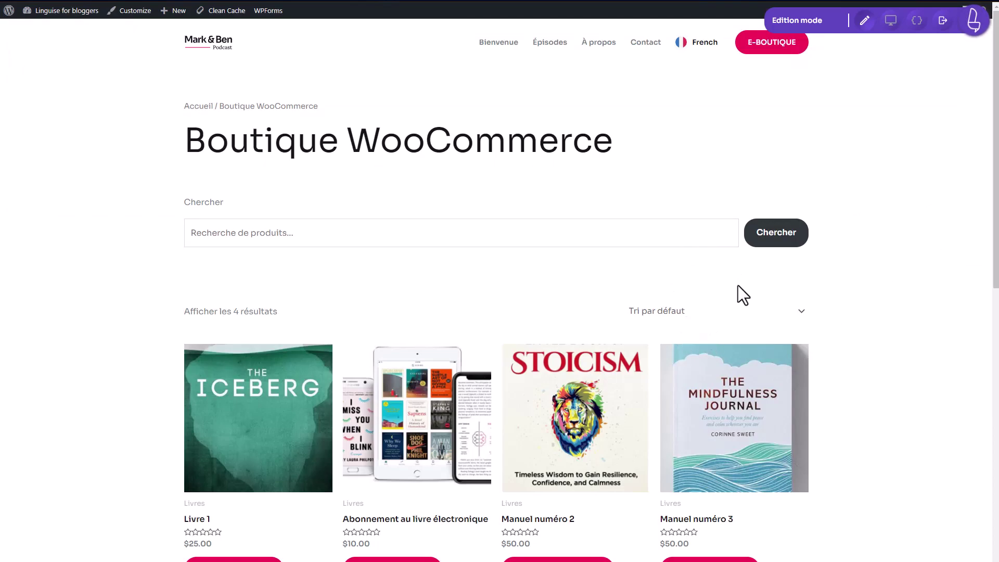
# - Go back to the French home page, re-enable Edition mode and open the Découvrez heading in expert mode
pyautogui.click(893, 25)
pyautogui.click(495, 51)
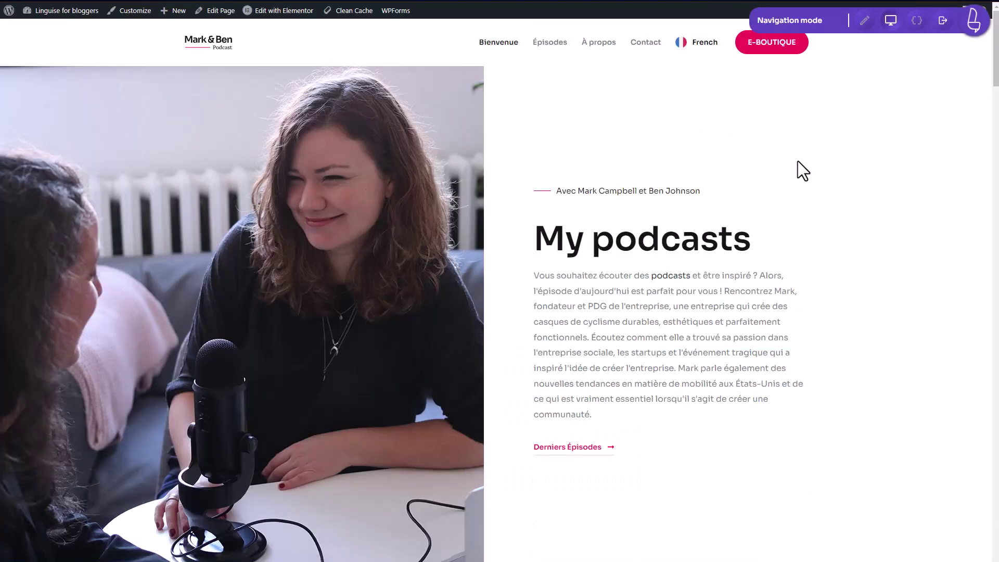
pyautogui.scroll(-2, 801, 165)
pyautogui.scroll(-5, 801, 164)
pyautogui.click(864, 22)
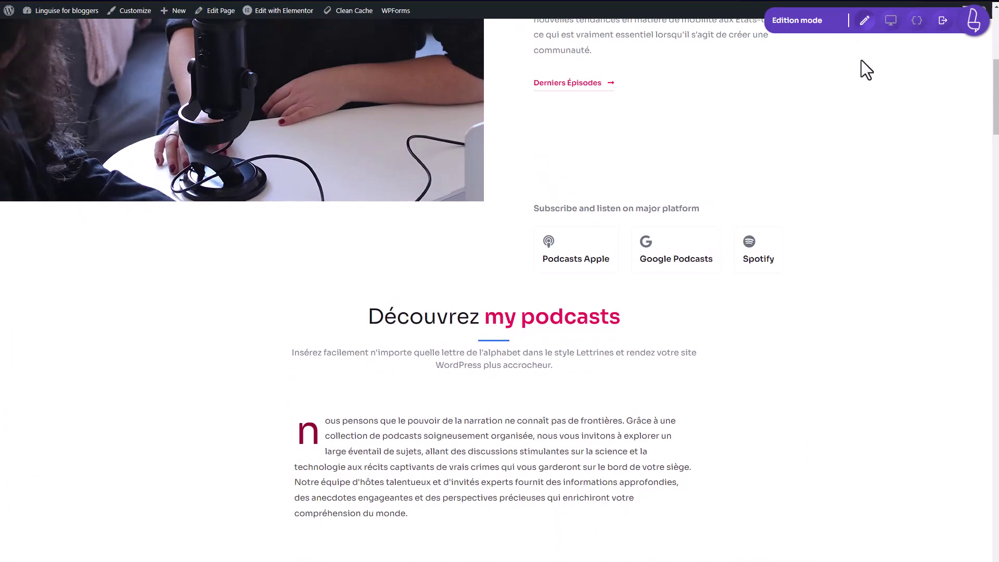
pyautogui.scroll(2, 816, 170)
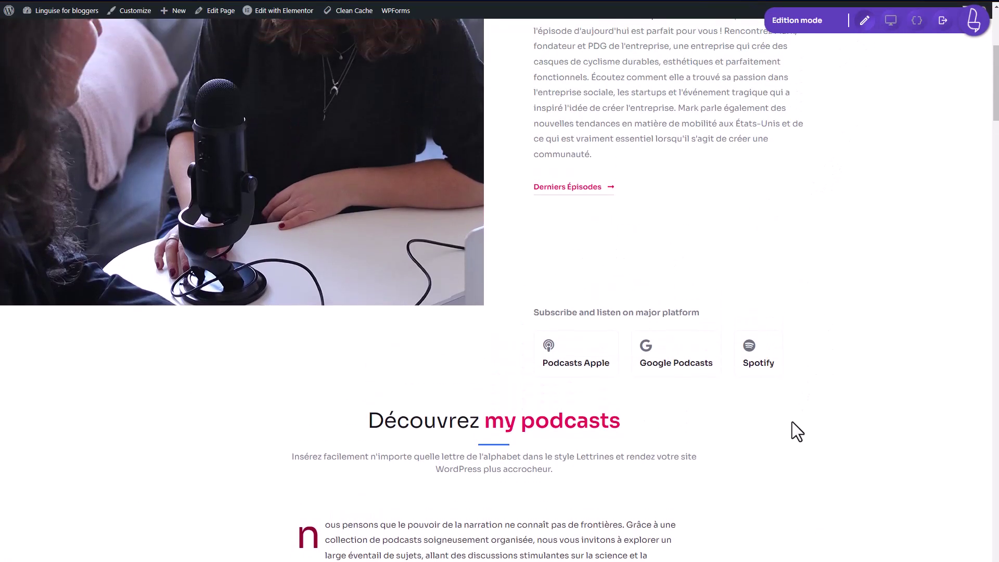
pyautogui.scroll(-1, 716, 491)
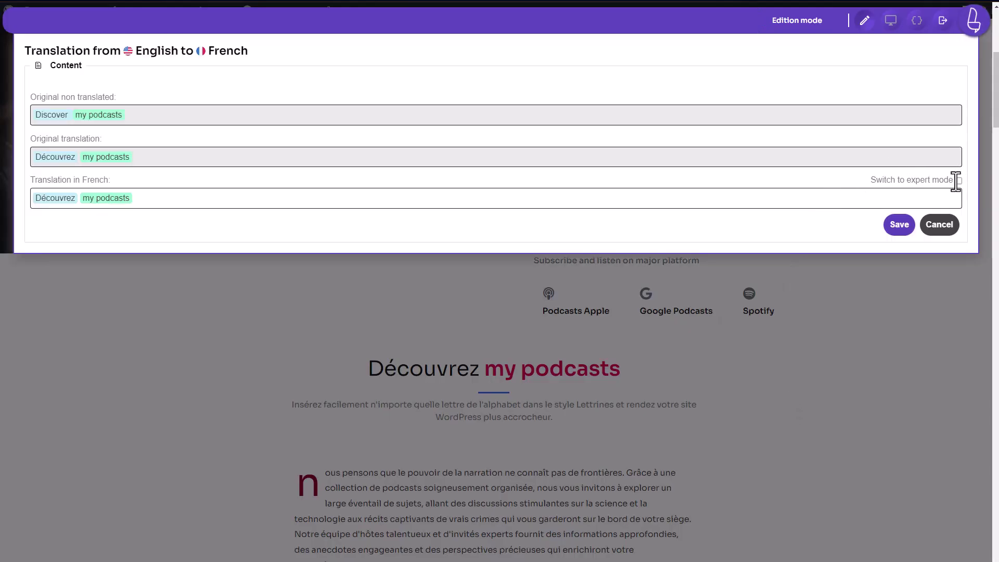
pyautogui.click(958, 181)
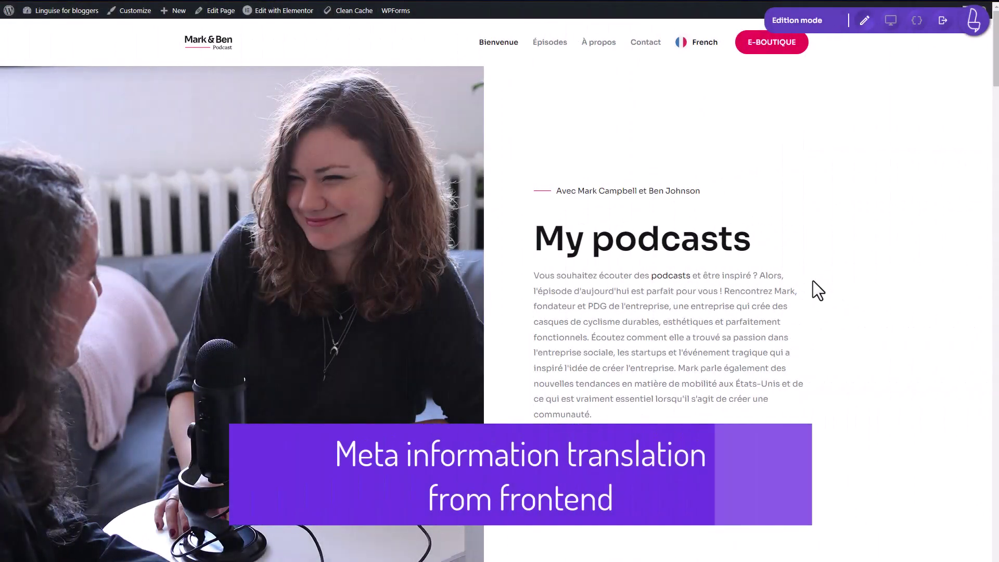
# - Open the home page's meta information for translation via the Edit metas braces icon
pyautogui.click(916, 25)
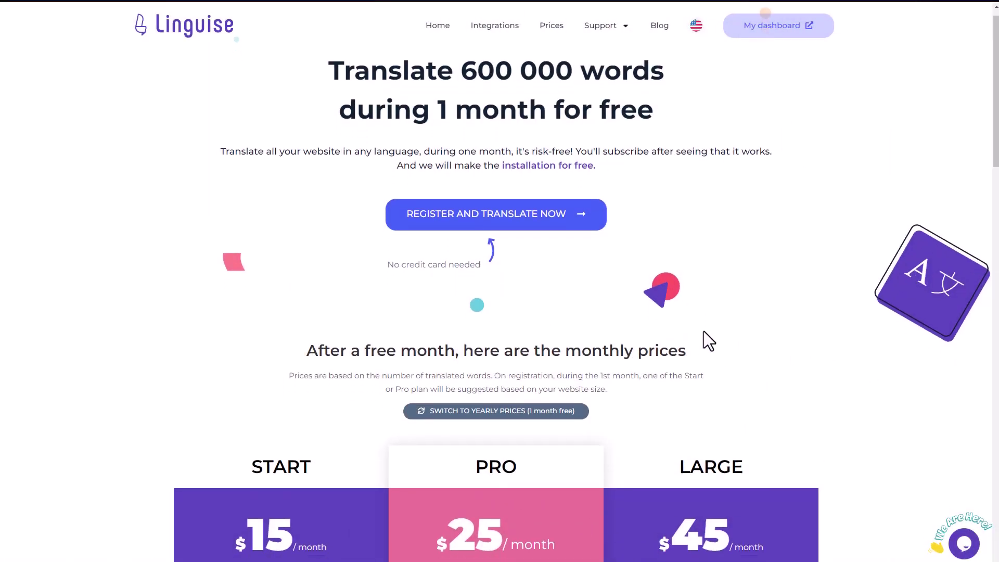
# - Scroll down to the monthly plans: Start $15, Pro $25 and Large $45
pyautogui.scroll(-6, 704, 330)
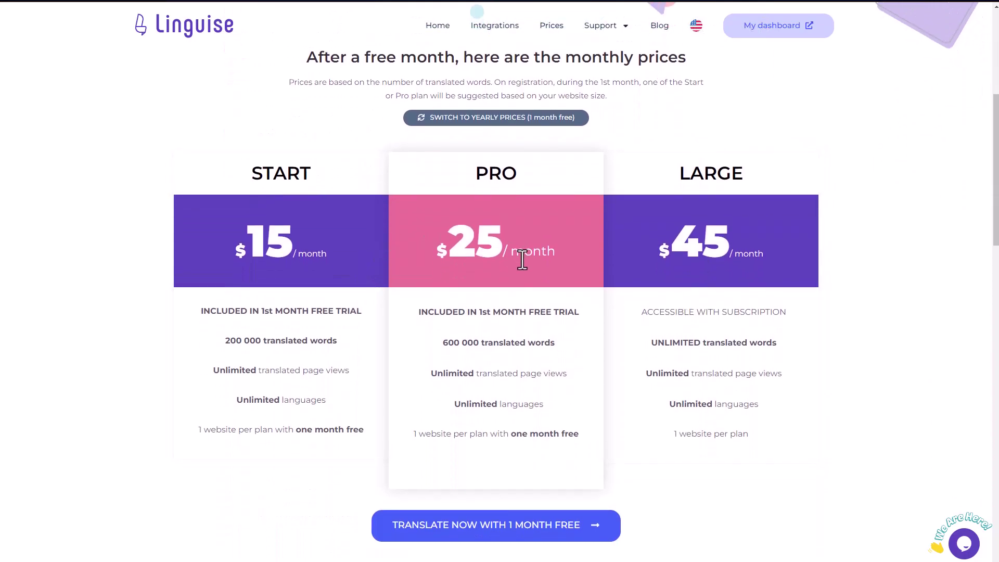